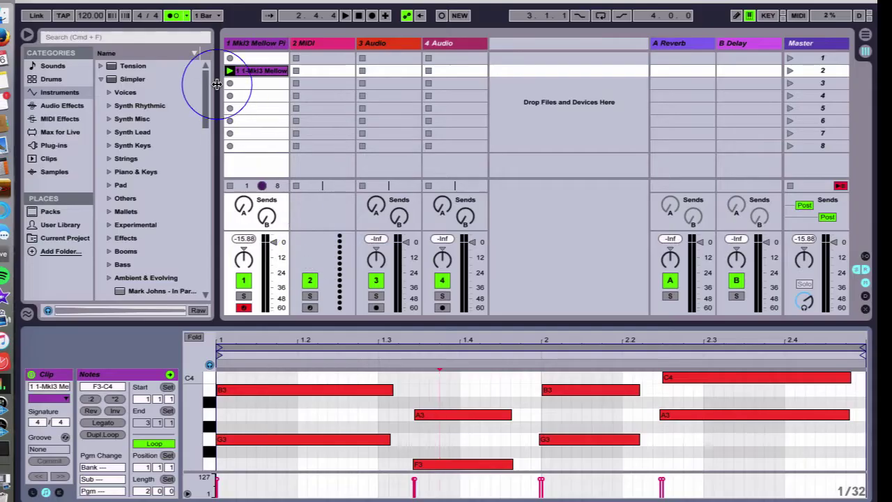
Deselect the '1-Mkl3 Mellow' clip so the Detail view shows No Clip Selected.
{"action": "left_click", "coordinate": [255, 83]}
Record a second Mellow chord take into an empty track 1 slot and play it back.
{"action": "left_click", "coordinate": [255, 107]}
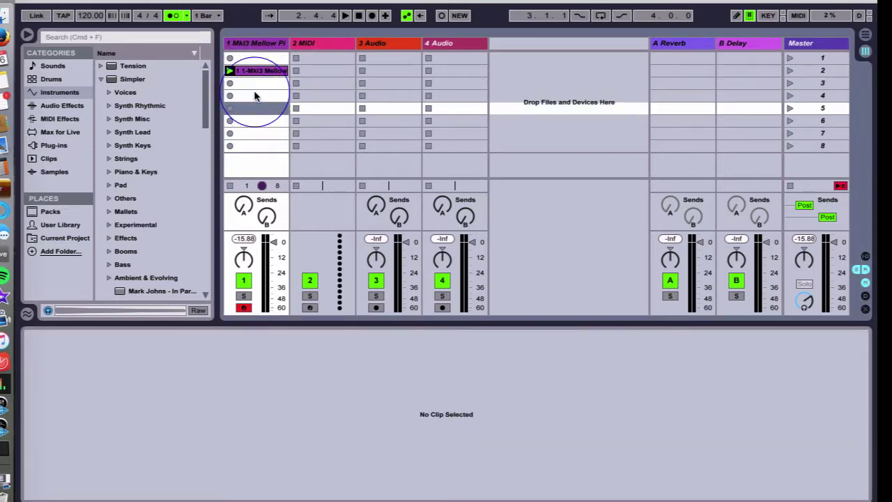
{"action": "left_click", "coordinate": [230, 82]}
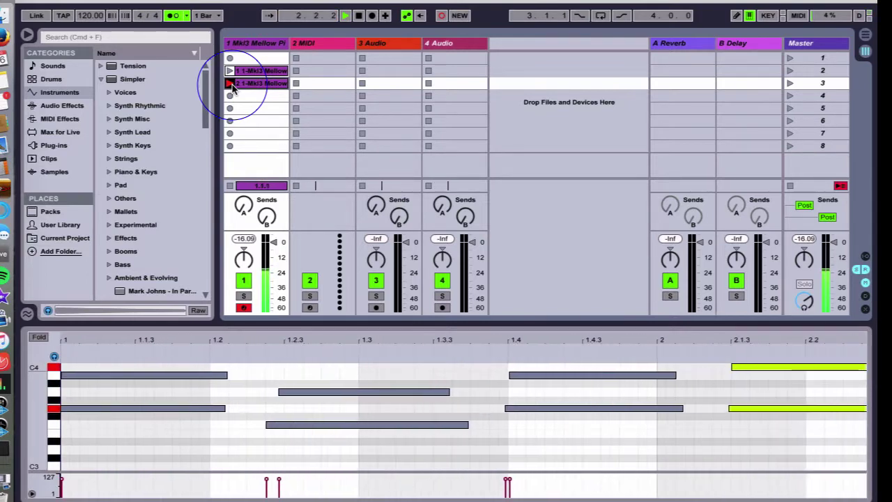
{"action": "left_click", "coordinate": [230, 83]}
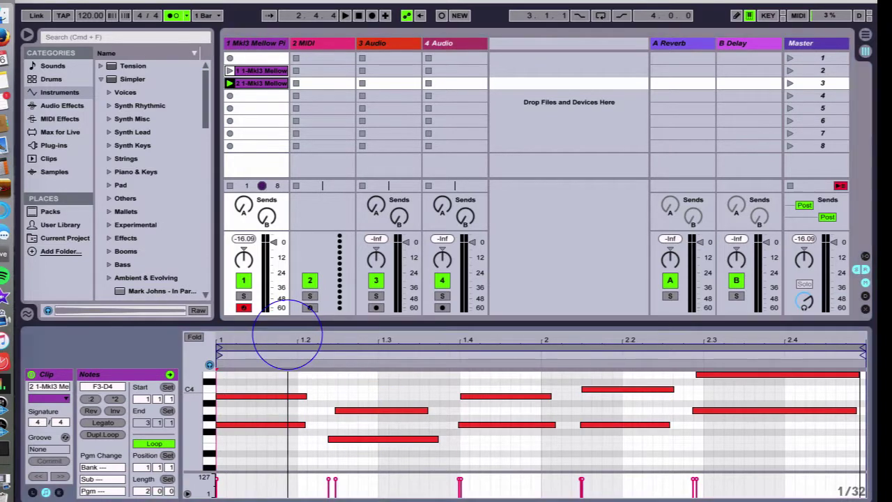
{"action": "left_click", "coordinate": [307, 385]}
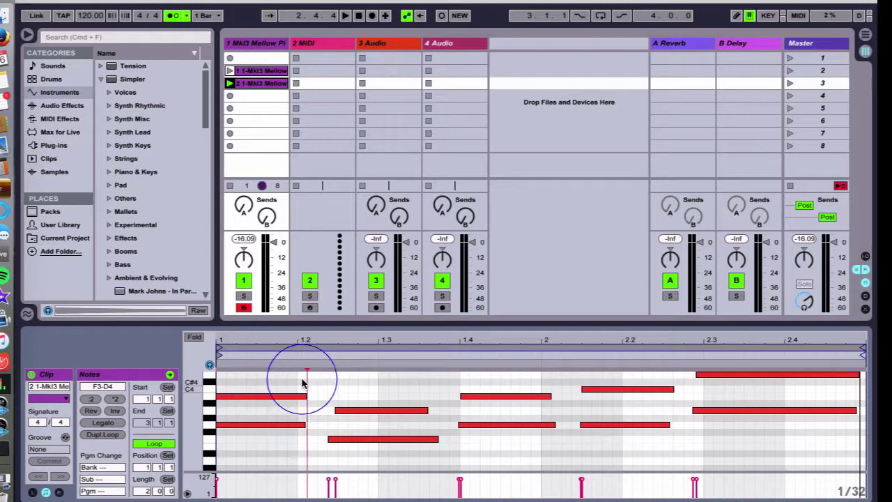
{"action": "left_click_drag", "start_coordinate": [325, 388], "coordinate": [349, 454]}
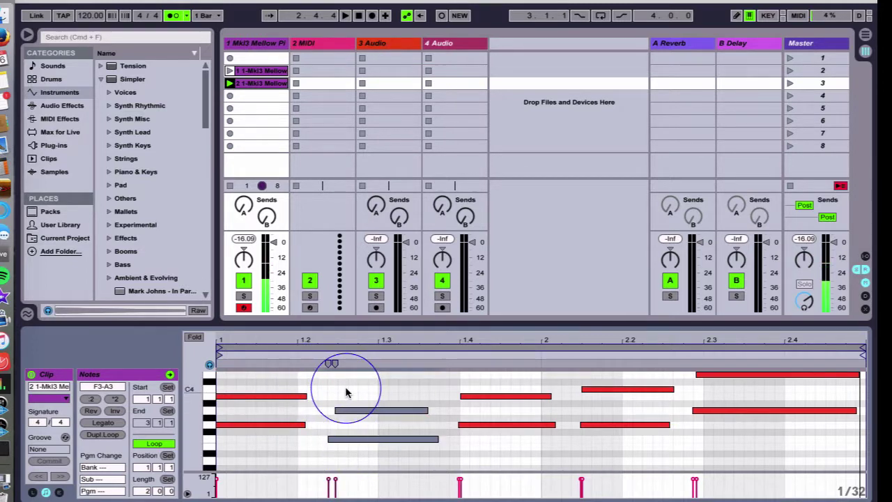
{"action": "left_click", "coordinate": [327, 394]}
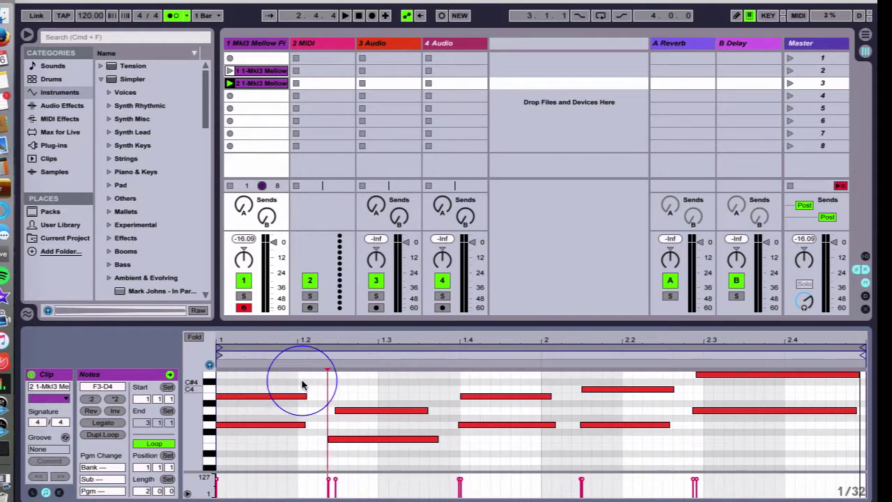
Open Quantize Settings from the piano roll's context menu and set Quantize To 1/8.
{"action": "right_click", "coordinate": [324, 384]}
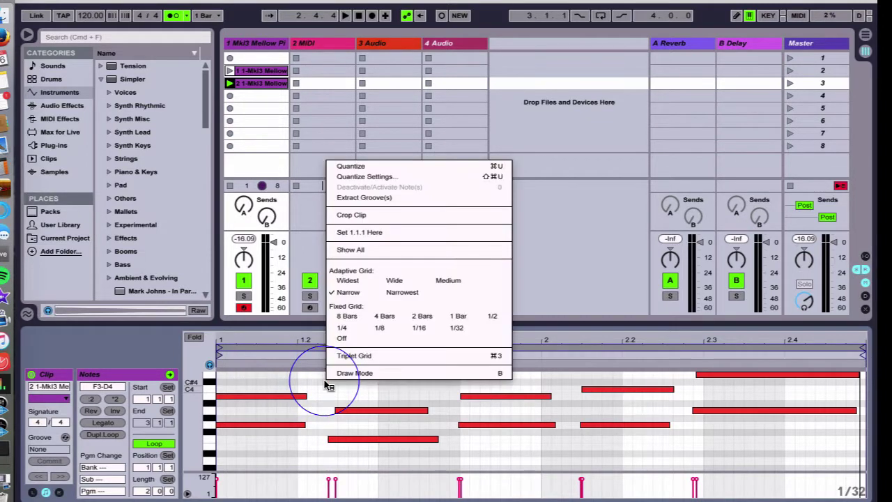
{"action": "left_click", "coordinate": [363, 177]}
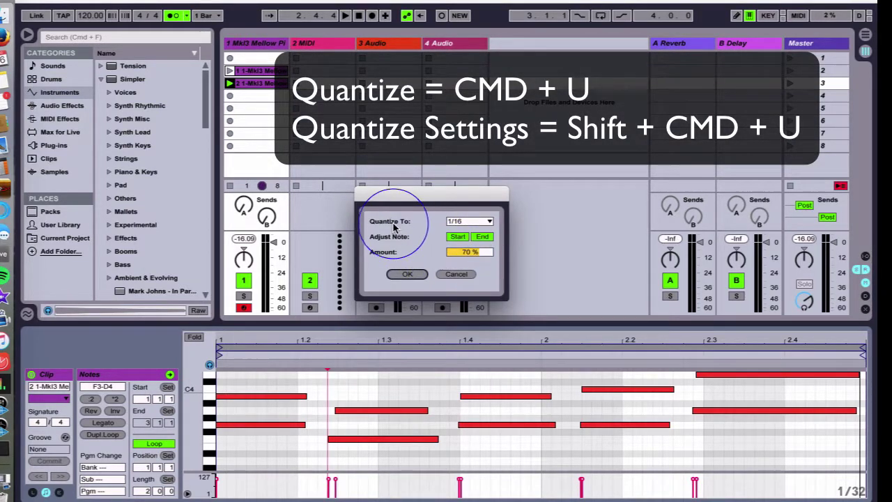
{"action": "left_click", "coordinate": [464, 223]}
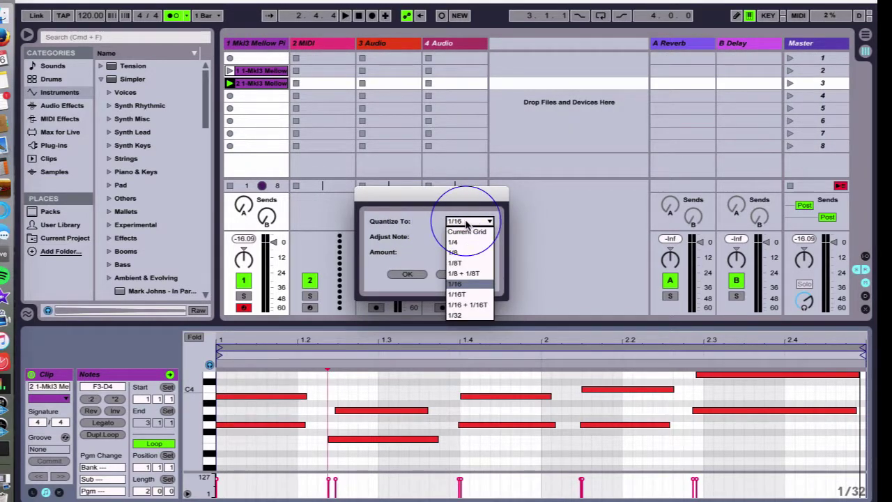
{"action": "left_click", "coordinate": [462, 264]}
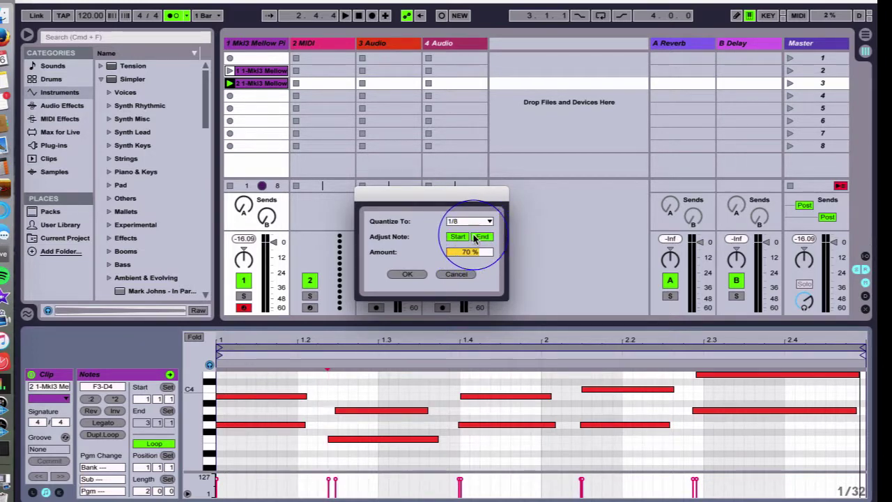
Quantize the second clip's note starts and ends to 1/8 at about 75% amount.
{"action": "left_click", "coordinate": [483, 237]}
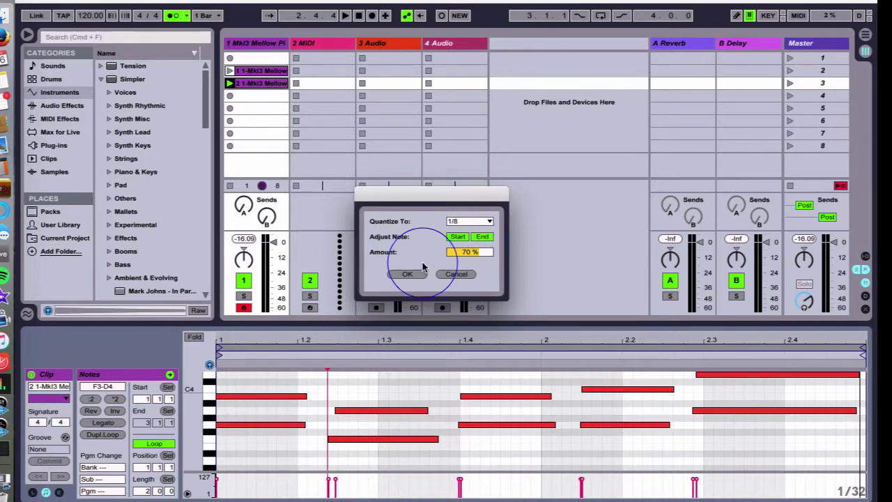
{"action": "mouse_move", "coordinate": [473, 257]}
{"action": "left_mouse_down"}
{"action": "mouse_move", "coordinate": [461, 268]}
{"action": "mouse_move", "coordinate": [466, 251]}
{"action": "left_mouse_up"}
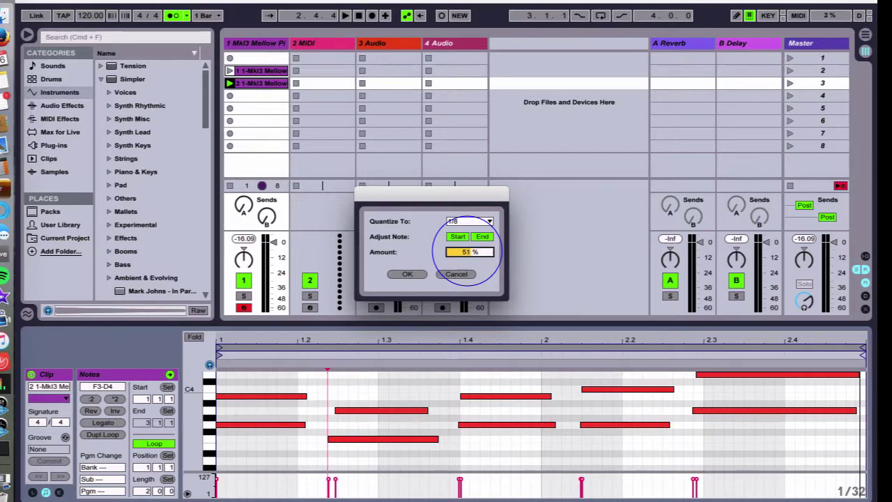
{"action": "left_click_drag", "start_coordinate": [466, 250], "coordinate": [466, 248]}
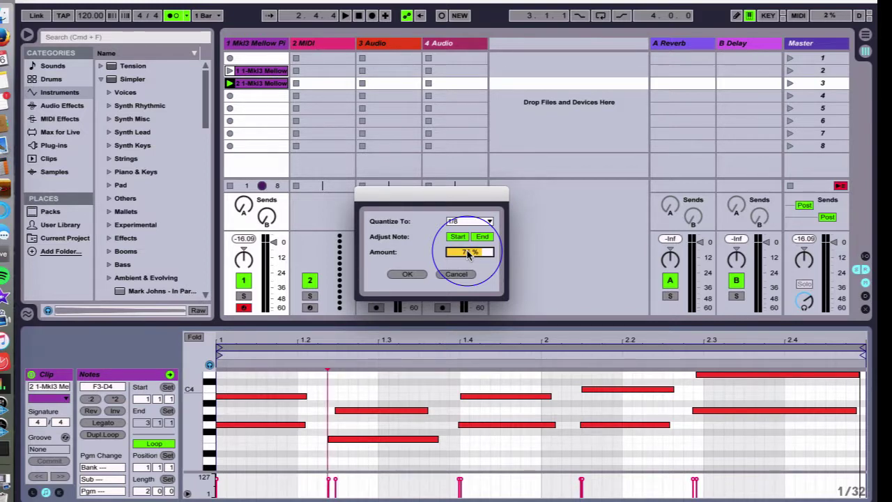
{"action": "left_click", "coordinate": [410, 274]}
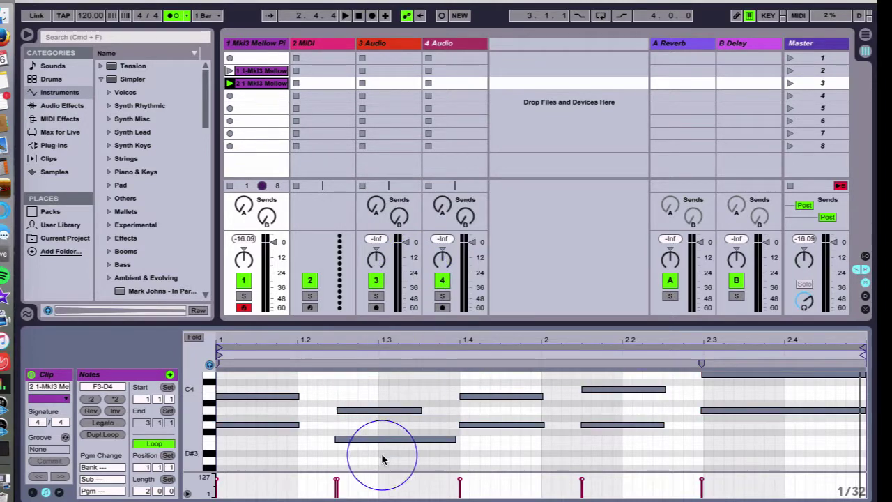
Enable the metronome and play back the quantized clip to hear it.
{"action": "left_click", "coordinate": [174, 15]}
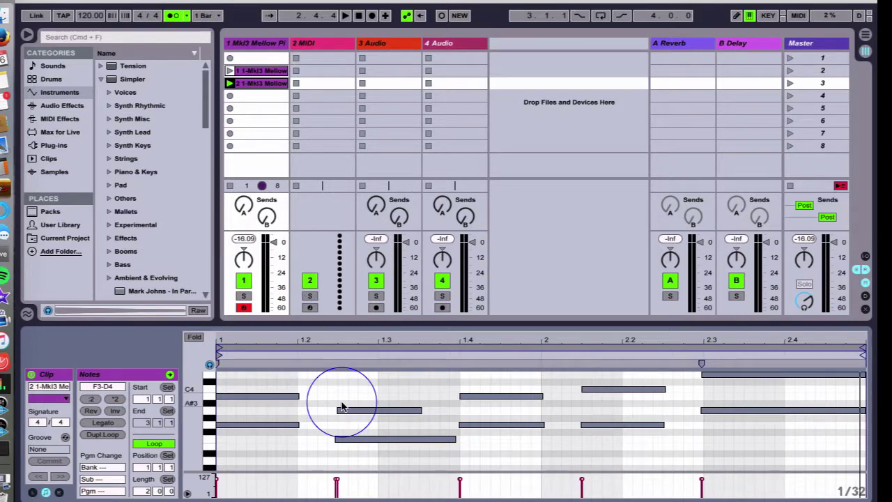
{"action": "key", "text": "space"}
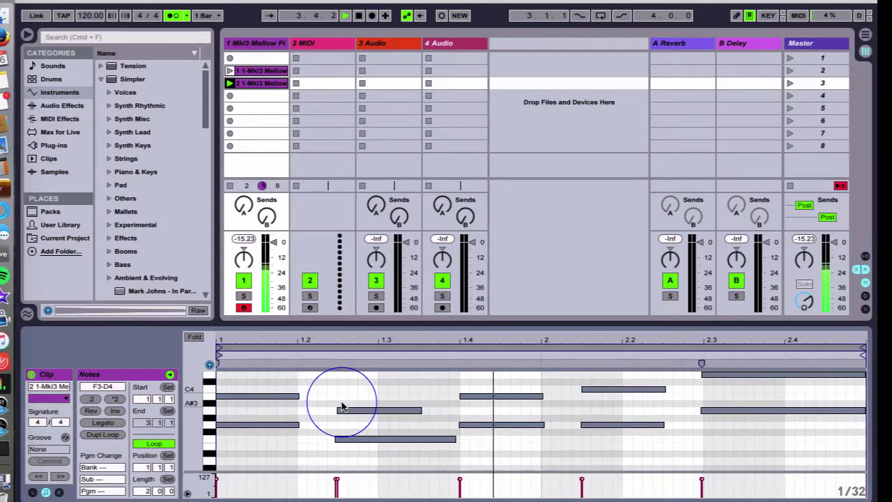
{"action": "key", "text": "space"}
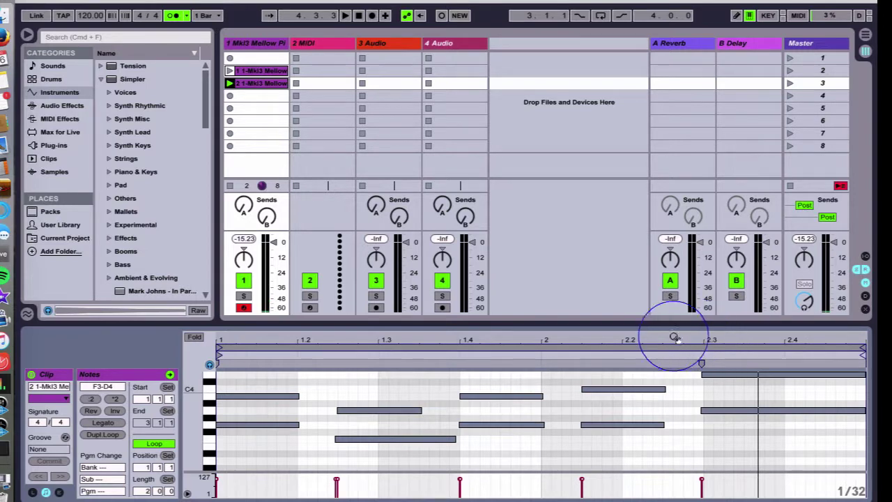
Zoom the piano roll around bar 2.3, then delete the second recorded clip.
{"action": "mouse_move", "coordinate": [659, 333]}
{"action": "left_mouse_down"}
{"action": "mouse_move", "coordinate": [711, 339]}
{"action": "mouse_move", "coordinate": [699, 339]}
{"action": "mouse_move", "coordinate": [676, 407]}
{"action": "mouse_move", "coordinate": [685, 399]}
{"action": "left_mouse_up"}
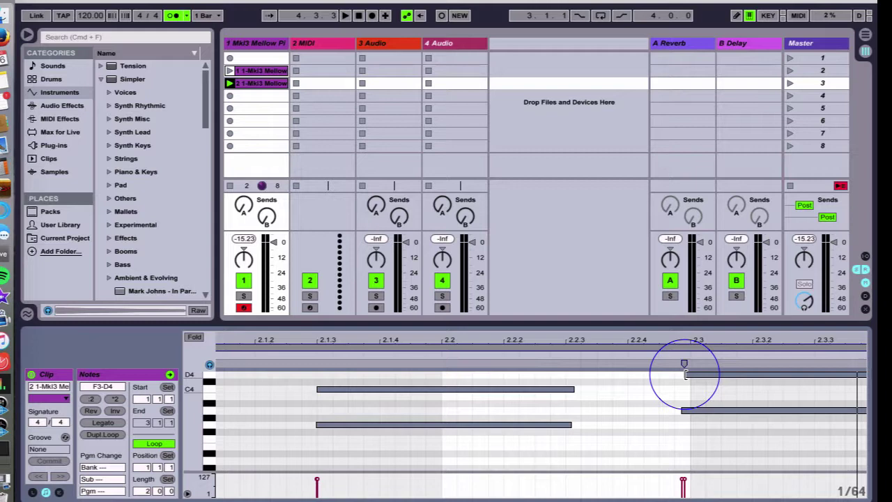
{"action": "key", "text": "super+z"}
{"action": "left_click", "coordinate": [370, 160]}
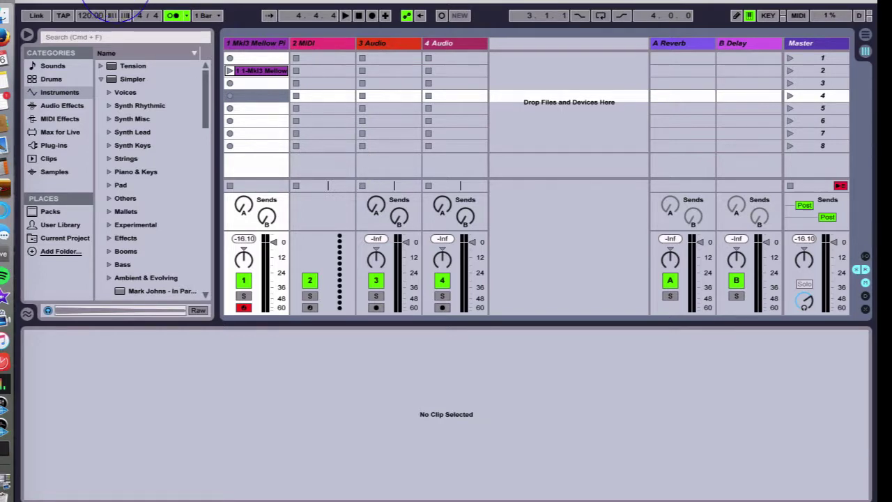
Set Edit > Record Quantization to Sixteenth-Note Quantization.
{"action": "left_click", "coordinate": [116, 3]}
{"action": "mouse_move", "coordinate": [143, 340]}
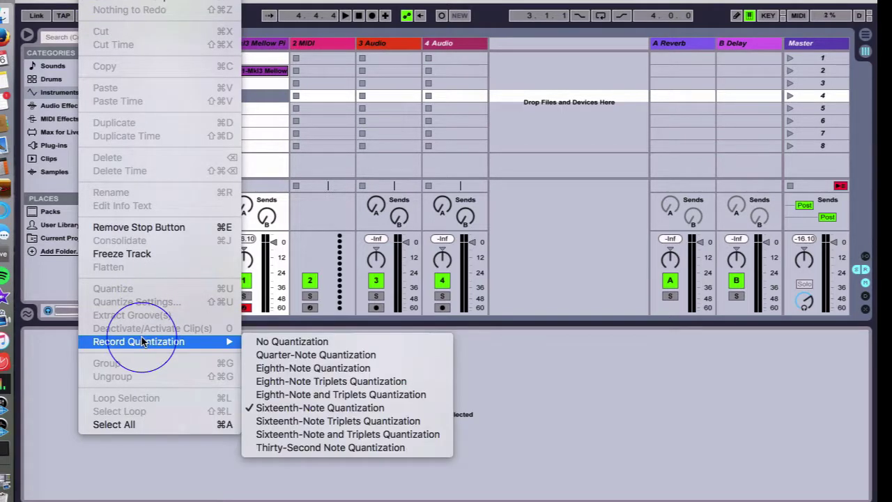
{"action": "left_click", "coordinate": [301, 414]}
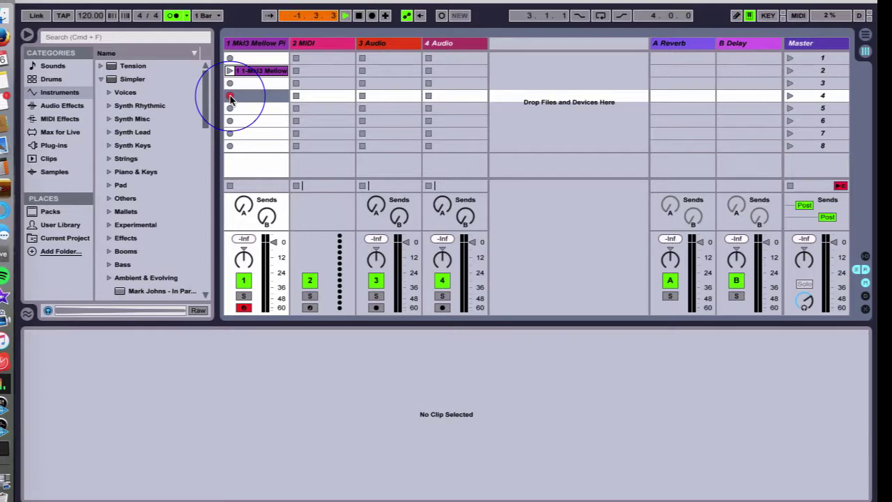
Record a new Mellow take into track 1's fourth slot and play it back.
{"action": "left_click", "coordinate": [230, 96]}
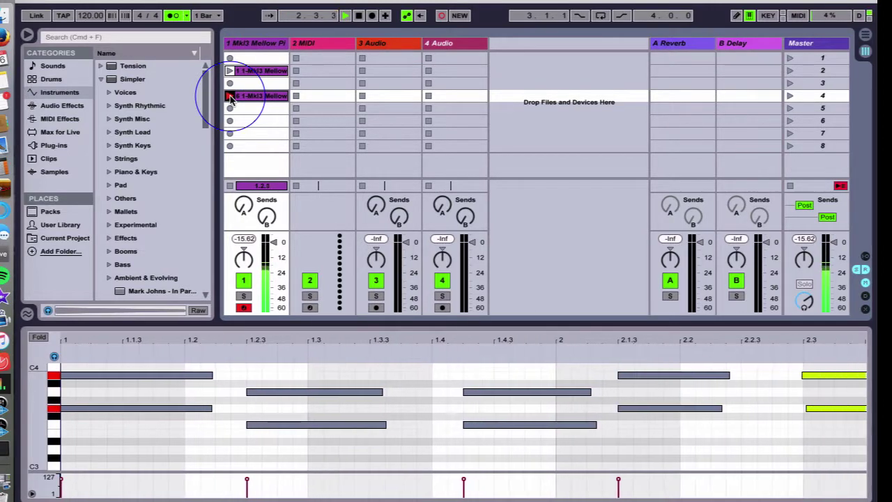
{"action": "left_click", "coordinate": [232, 98]}
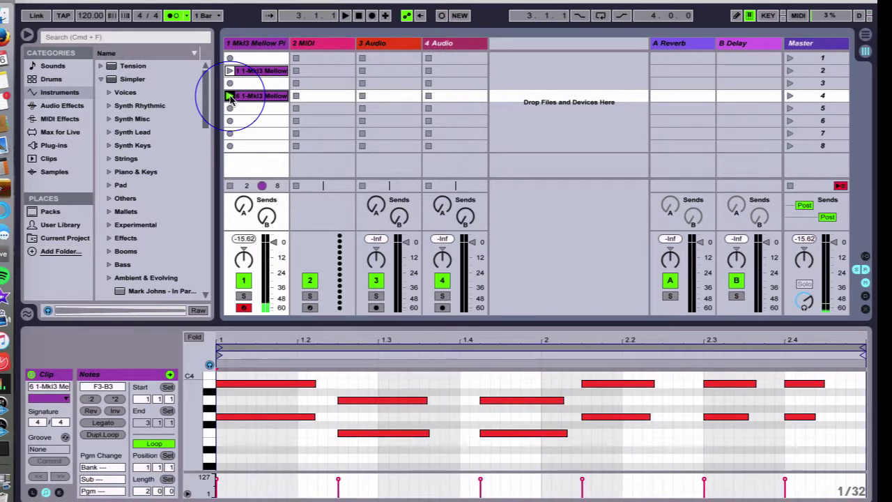
{"action": "left_click", "coordinate": [232, 97]}
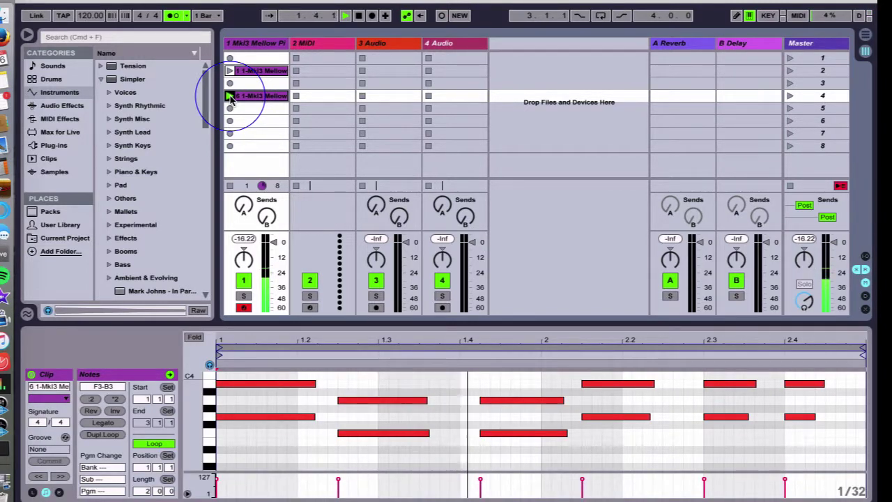
{"action": "key", "text": "space"}
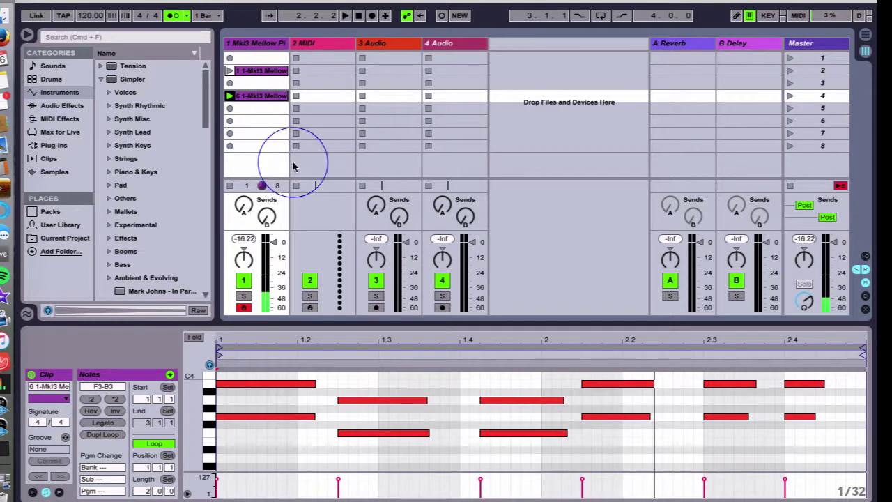
Shift the two late notes near 1.4 earlier onto the beat.
{"action": "left_click_drag", "start_coordinate": [478, 382], "coordinate": [499, 438]}
{"action": "mouse_move", "coordinate": [501, 398]}
{"action": "left_mouse_down"}
{"action": "mouse_move", "coordinate": [484, 409]}
{"action": "mouse_move", "coordinate": [479, 398]}
{"action": "left_mouse_up"}
{"action": "left_click", "coordinate": [480, 383]}
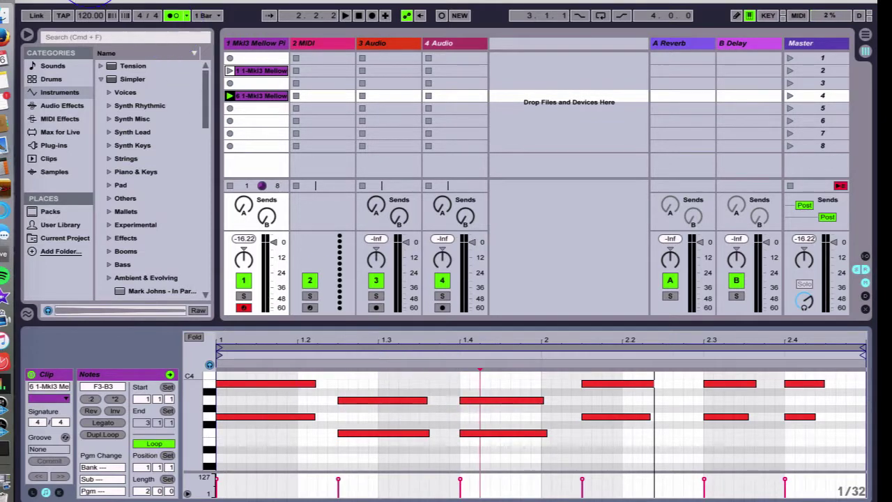
{"action": "left_click", "coordinate": [98, 2]}
{"action": "mouse_move", "coordinate": [160, 341]}
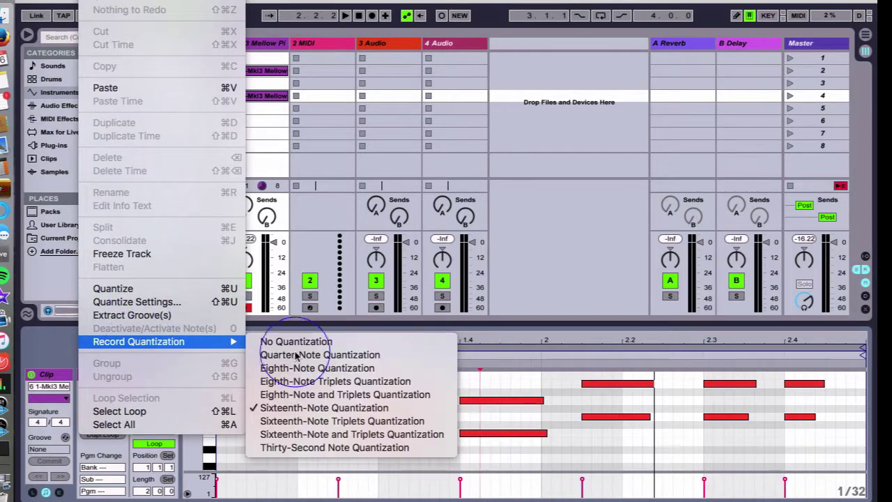
Switch record quantization to eighth notes, then delete all the take's notes and the clip.
{"action": "left_click", "coordinate": [354, 370]}
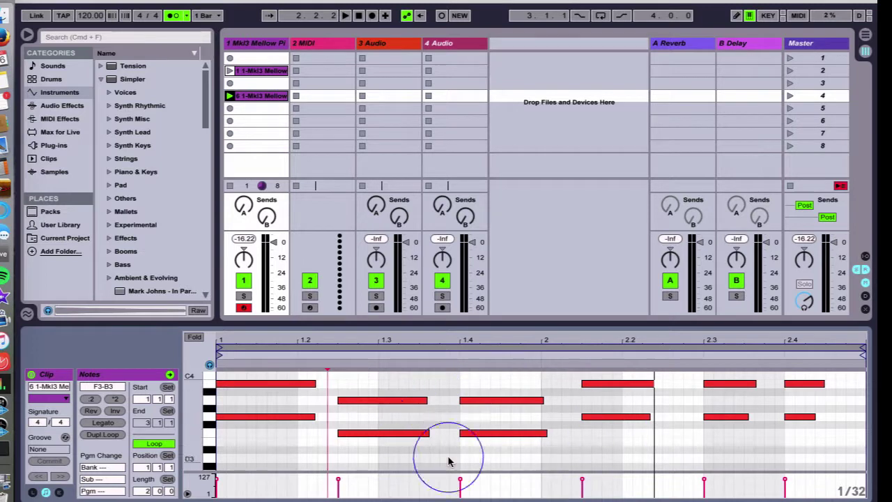
{"action": "left_click_drag", "start_coordinate": [830, 458], "coordinate": [234, 301]}
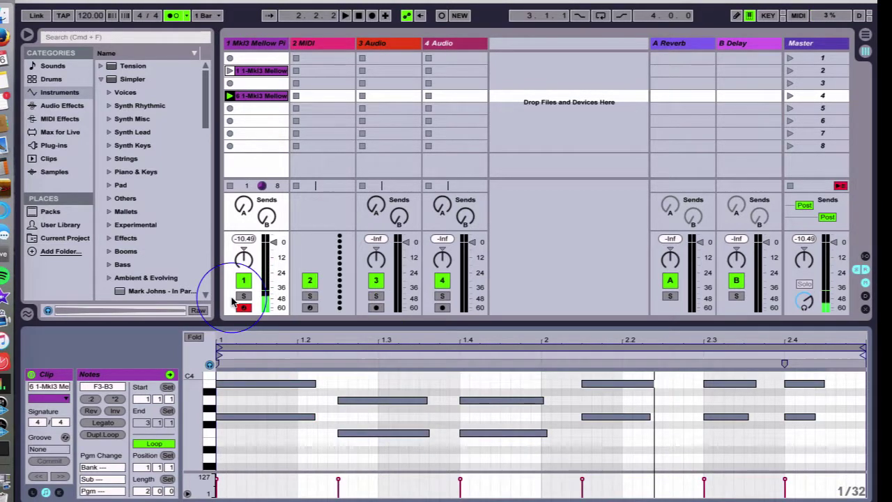
{"action": "key", "text": "Delete"}
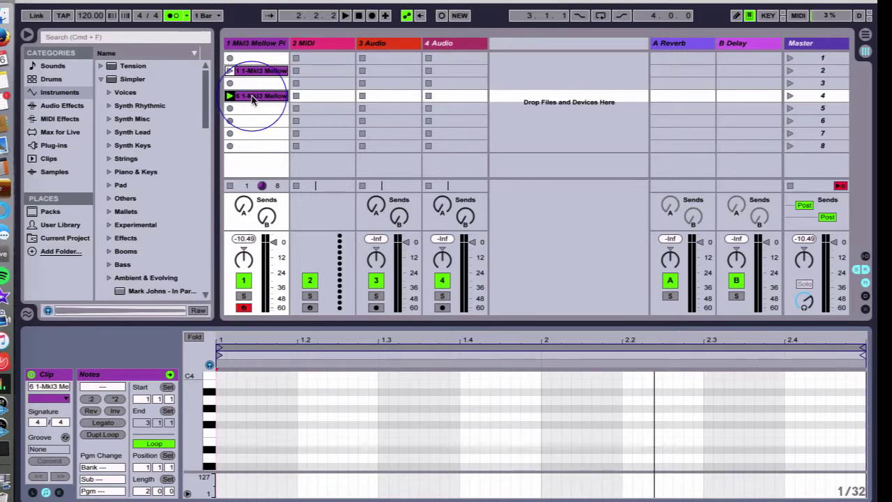
{"action": "key", "text": "Delete"}
Re-record a fresh two-bar Mellow take into track 1's fourth slot.
{"action": "left_click", "coordinate": [230, 95]}
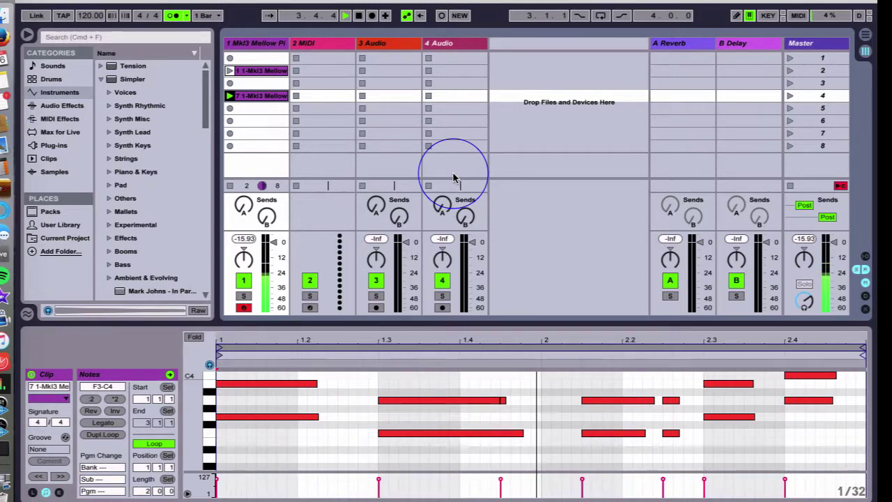
{"action": "key", "text": "space"}
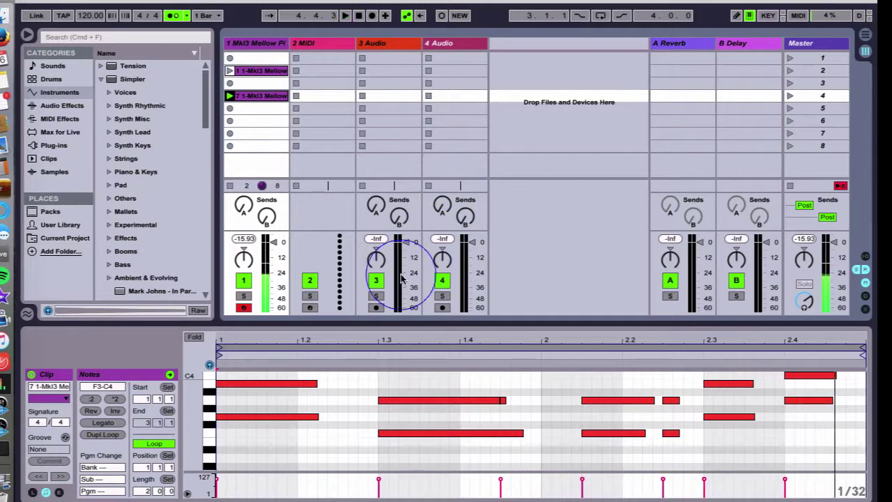
{"action": "left_click", "coordinate": [522, 401]}
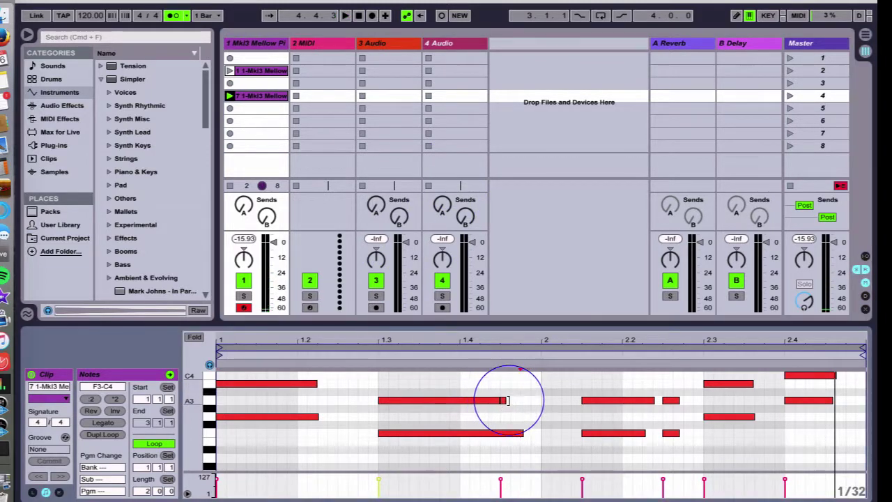